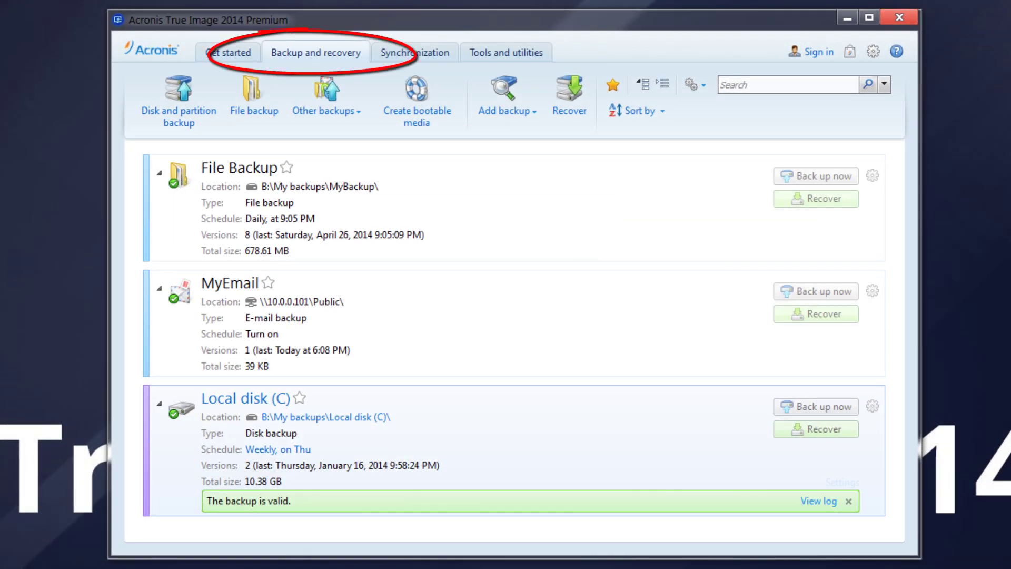
Create a file backup of the User folder scheduled daily at 8:05 PM.
{"action": "left_click", "coordinate": [257, 107]}
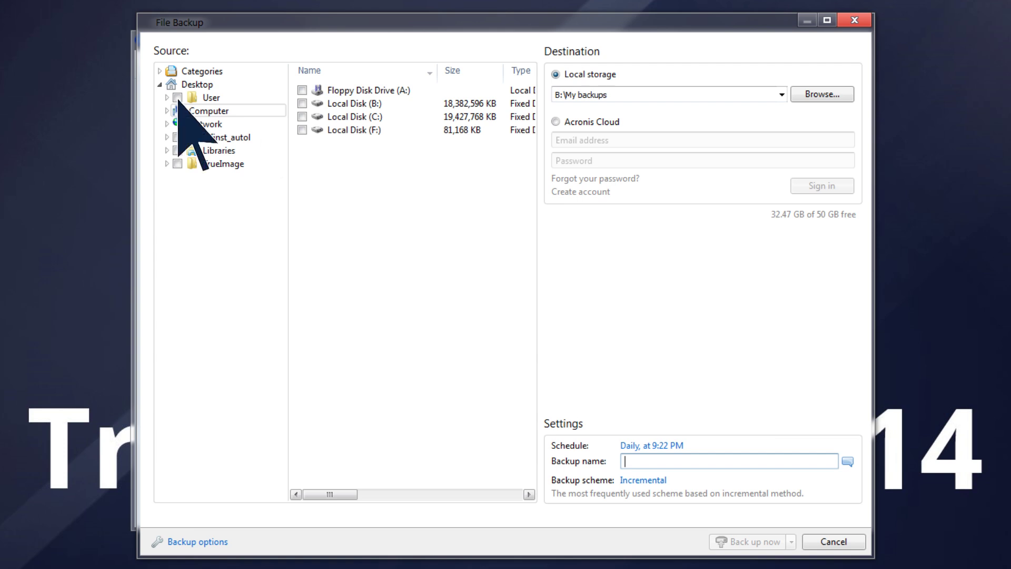
{"action": "left_click", "coordinate": [178, 98]}
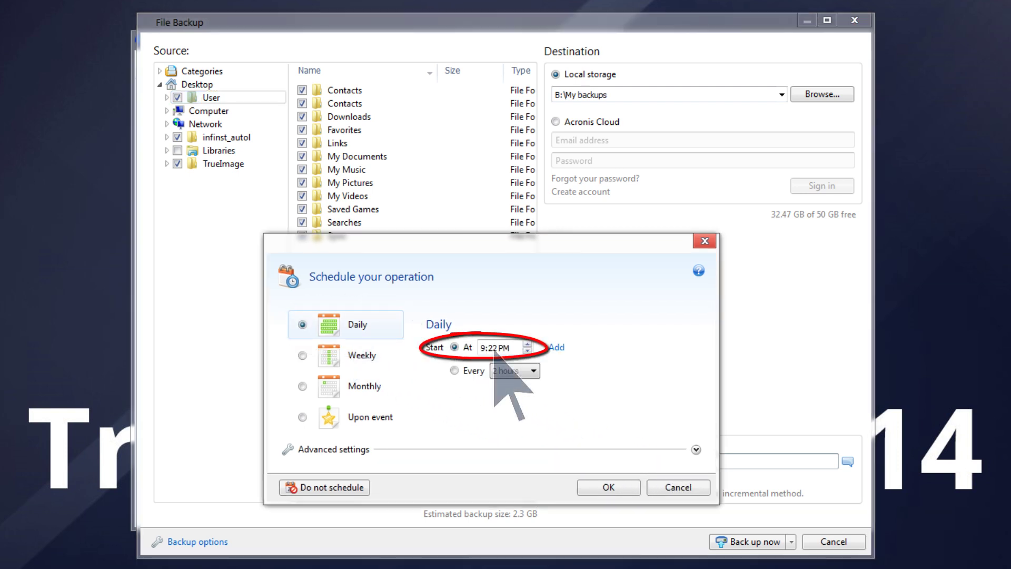
{"action": "left_click", "coordinate": [495, 347]}
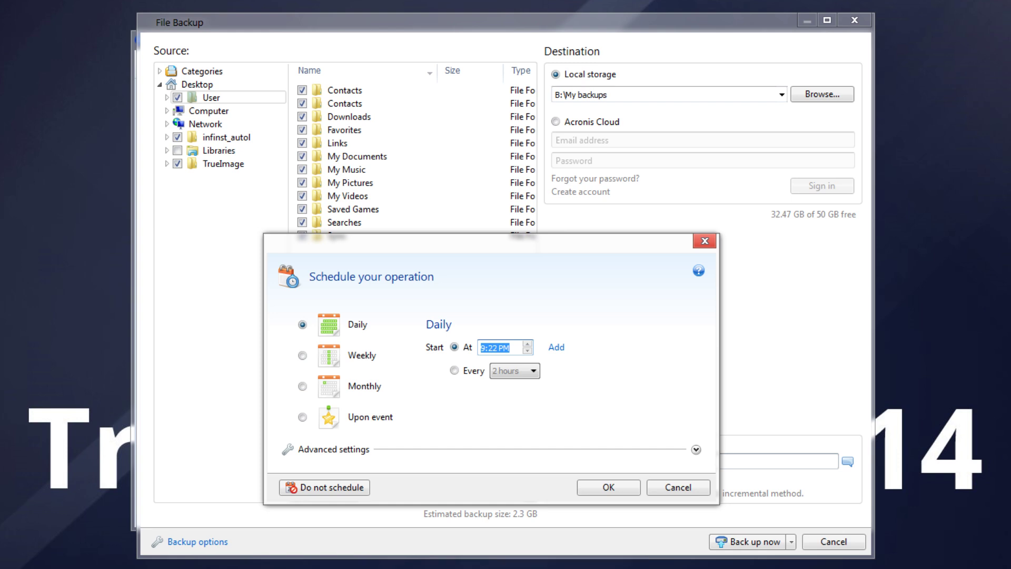
{"action": "type", "text": "8:05 PM"}
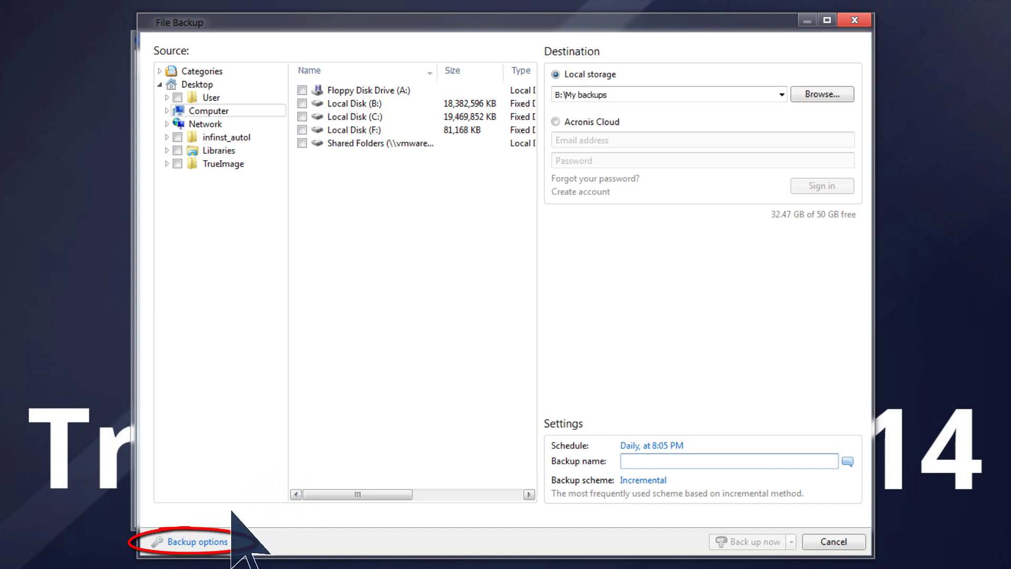
Keep the Incremental scheme in the file backup's backup scheme options.
{"action": "left_click", "coordinate": [203, 544]}
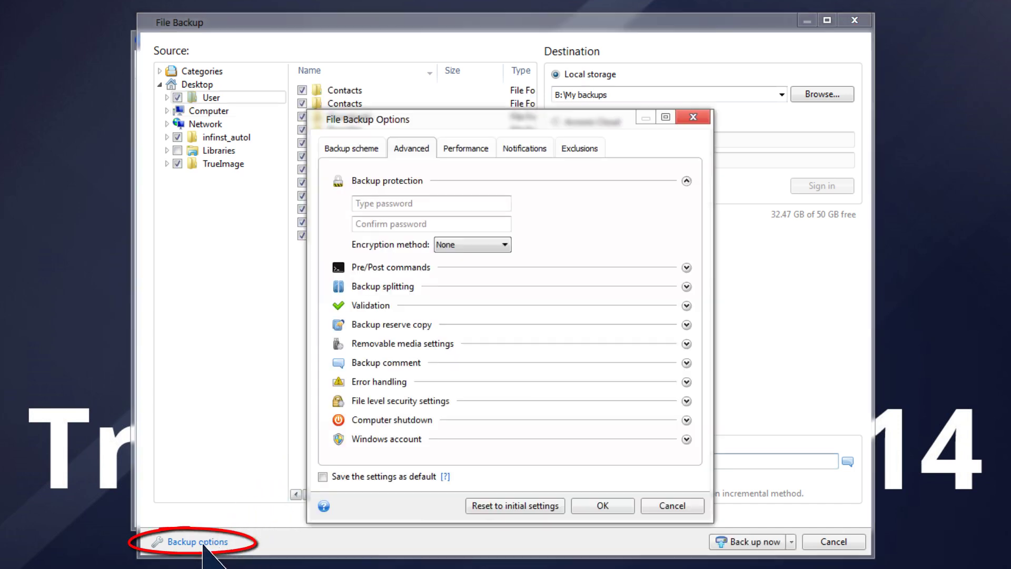
{"action": "left_click", "coordinate": [359, 152]}
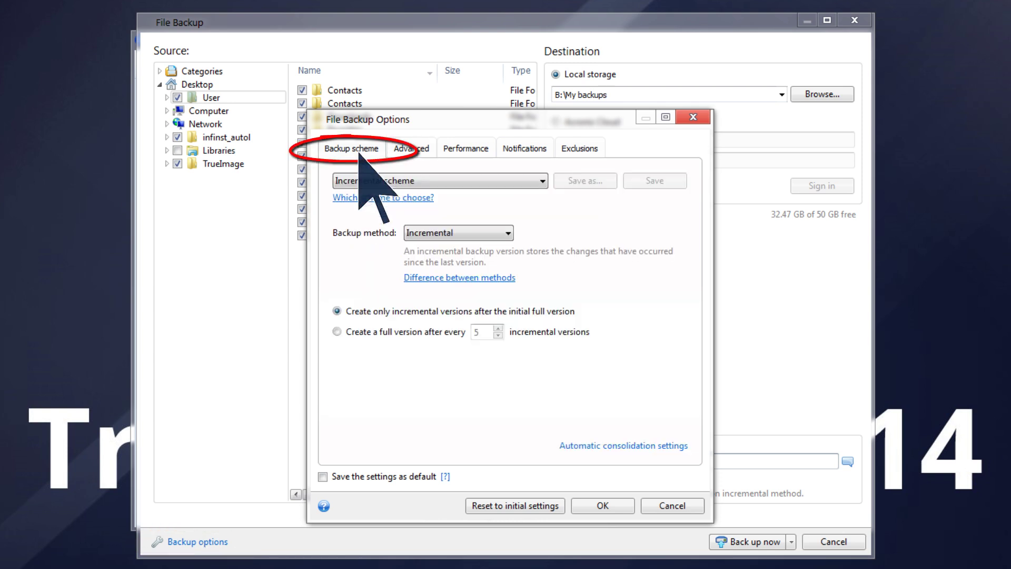
{"action": "left_click", "coordinate": [544, 182]}
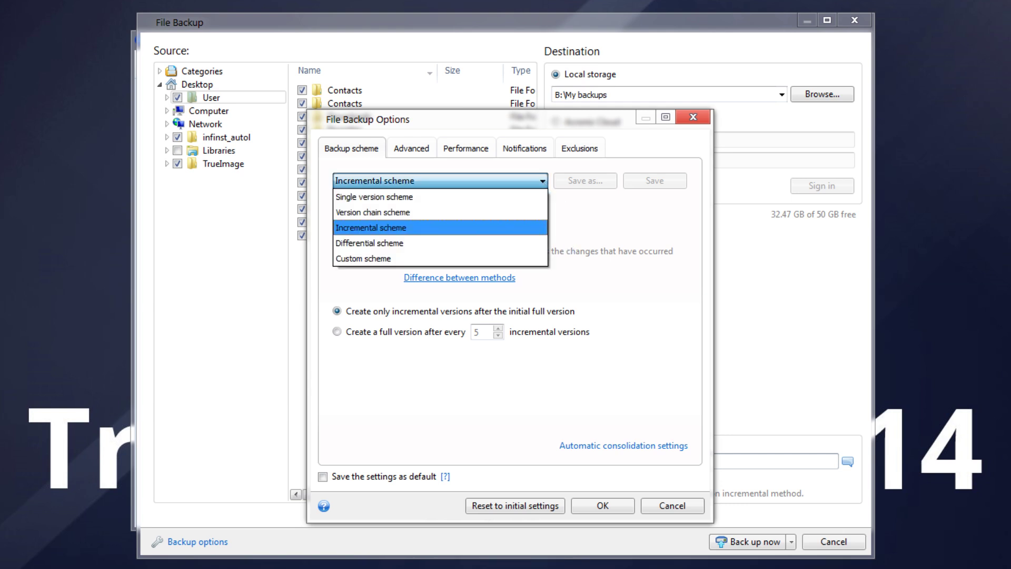
{"action": "left_click", "coordinate": [436, 228]}
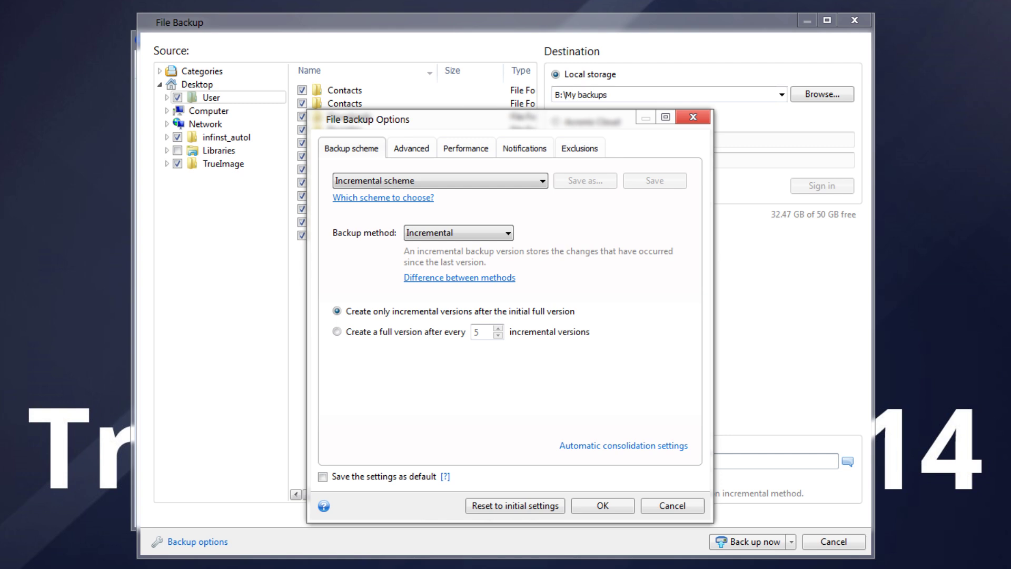
Create a full version every 5 incrementals and auto-clean old versions to keep size under 30 GB.
{"action": "left_click", "coordinate": [337, 331]}
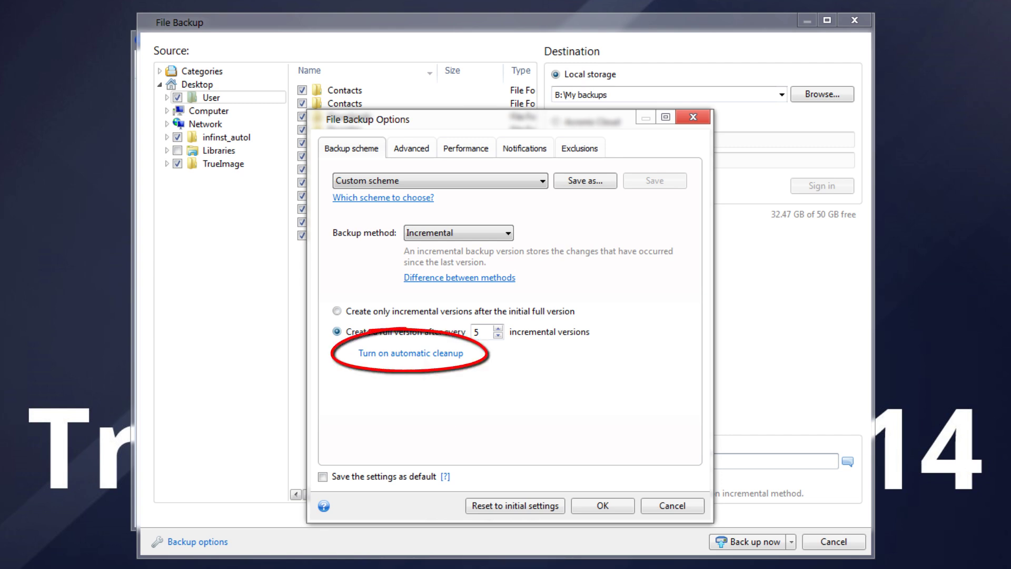
{"action": "left_click", "coordinate": [411, 353]}
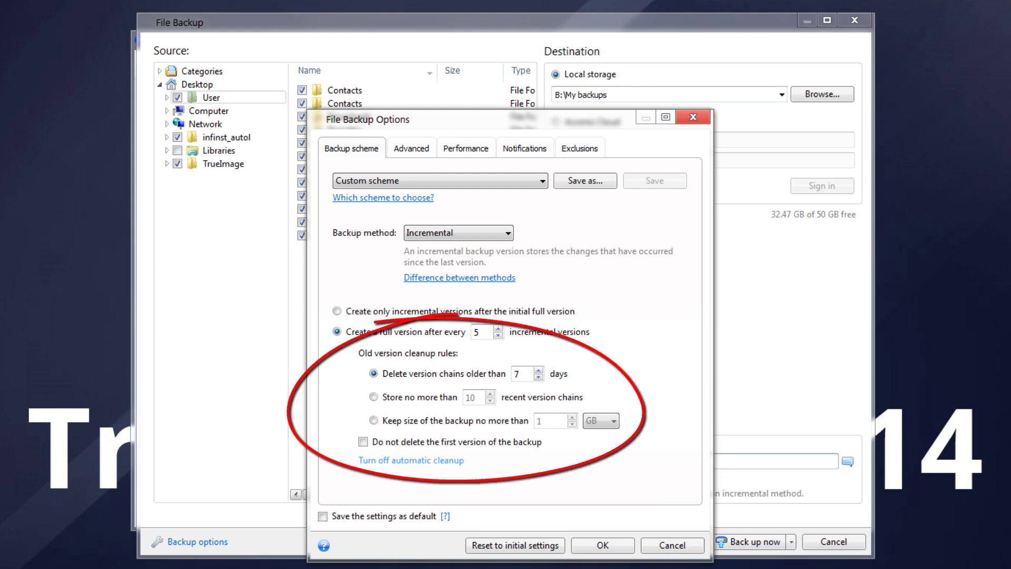
{"action": "left_click", "coordinate": [374, 420]}
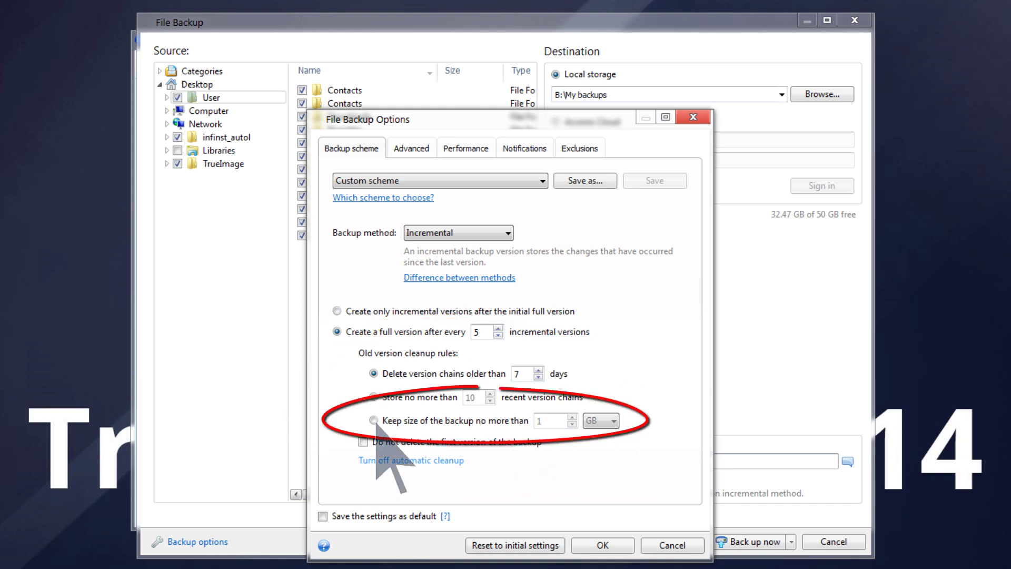
{"action": "type", "text": "30"}
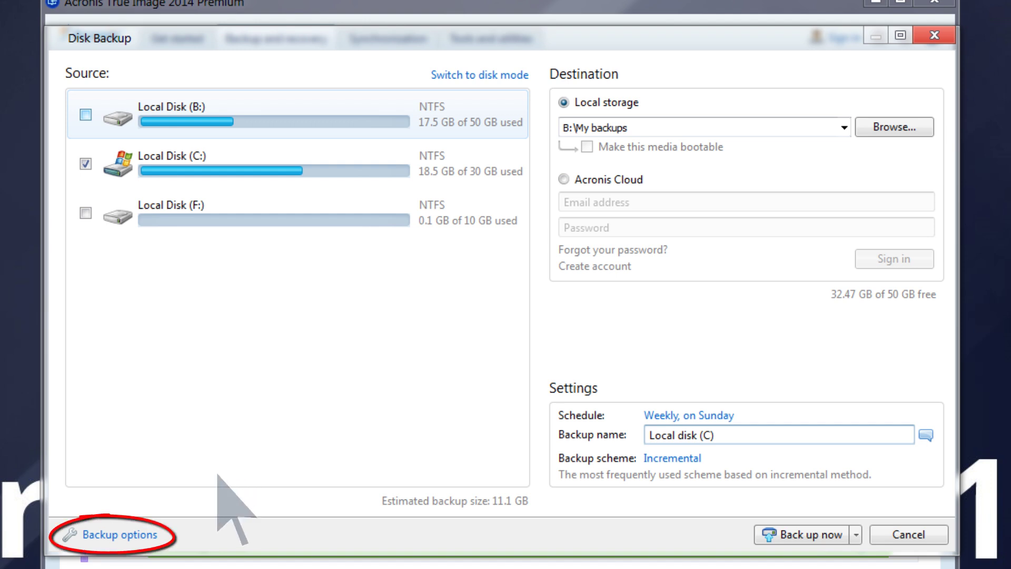
Review the disk backup's Validation and Backup protection options, then show its Performance settings.
{"action": "left_click", "coordinate": [120, 535]}
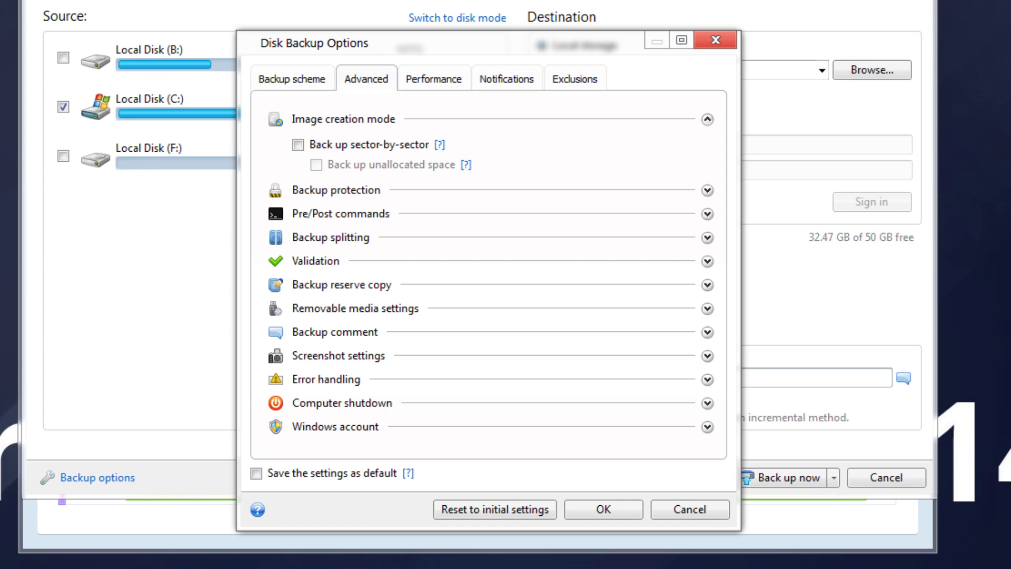
{"action": "left_click", "coordinate": [708, 262]}
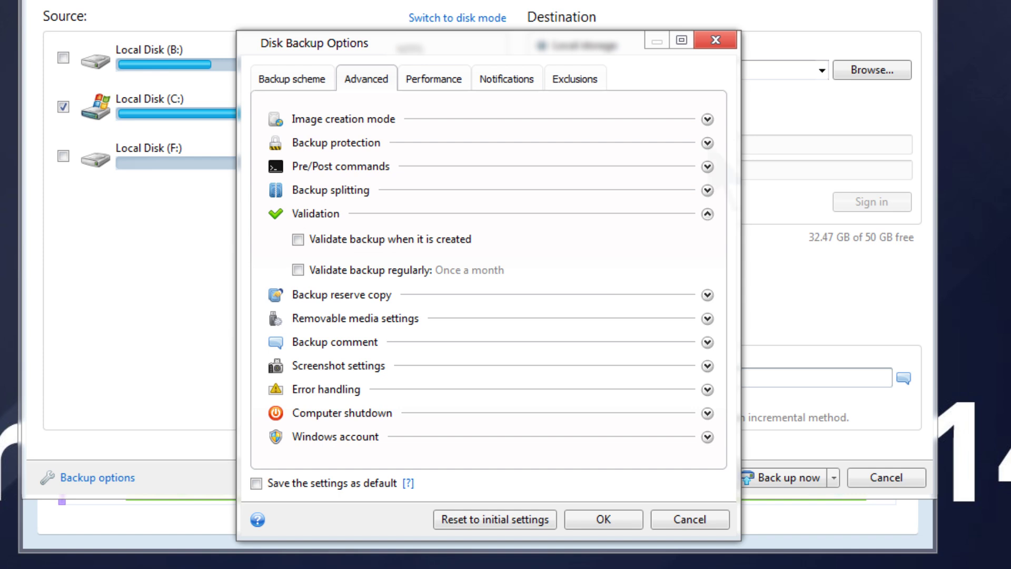
{"action": "left_click", "coordinate": [707, 143]}
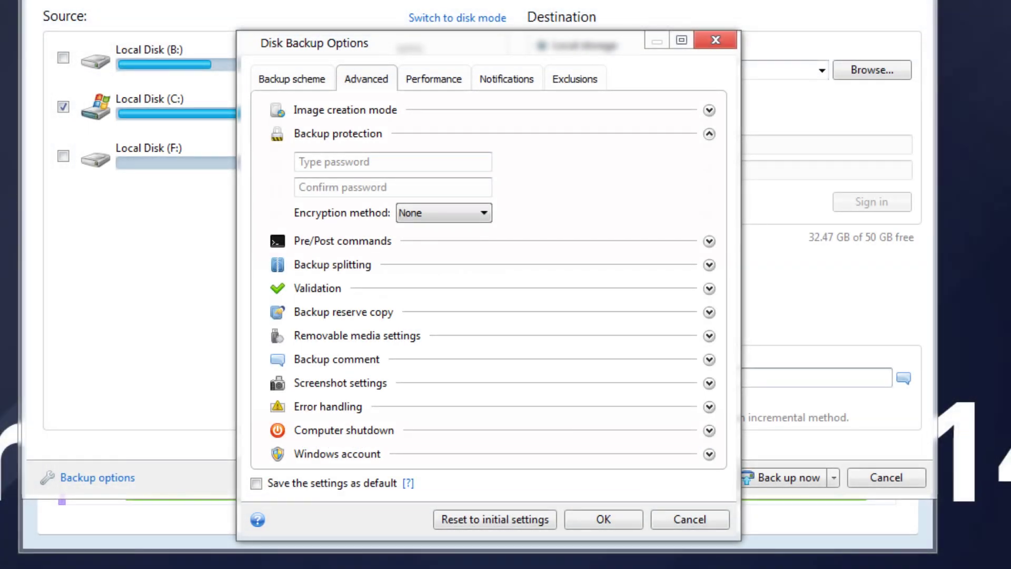
{"action": "left_click", "coordinate": [435, 83]}
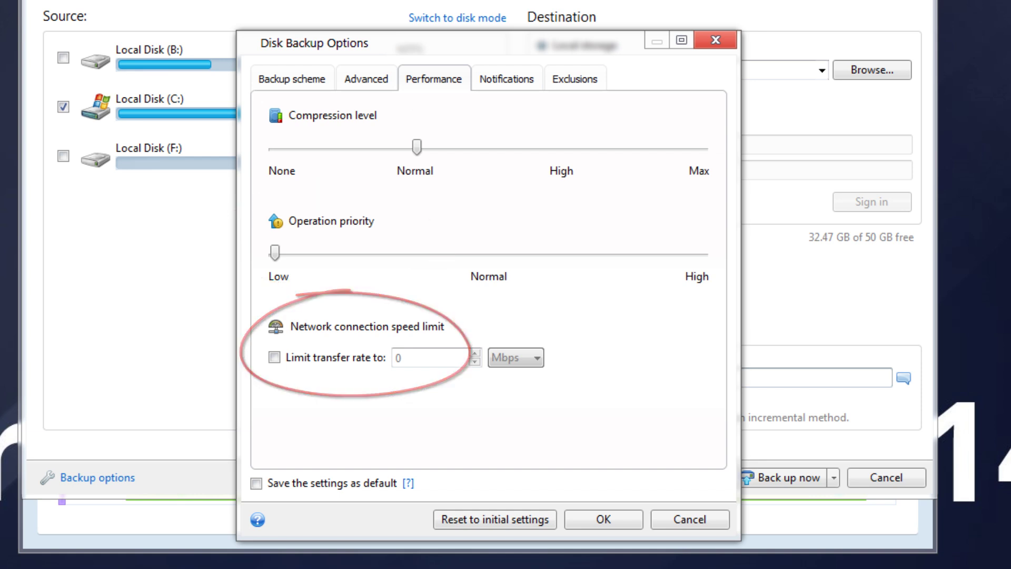
Raise the disk backup compression from Normal to High, then show the Notifications settings.
{"action": "left_click_drag", "start_coordinate": [418, 148], "coordinate": [562, 148]}
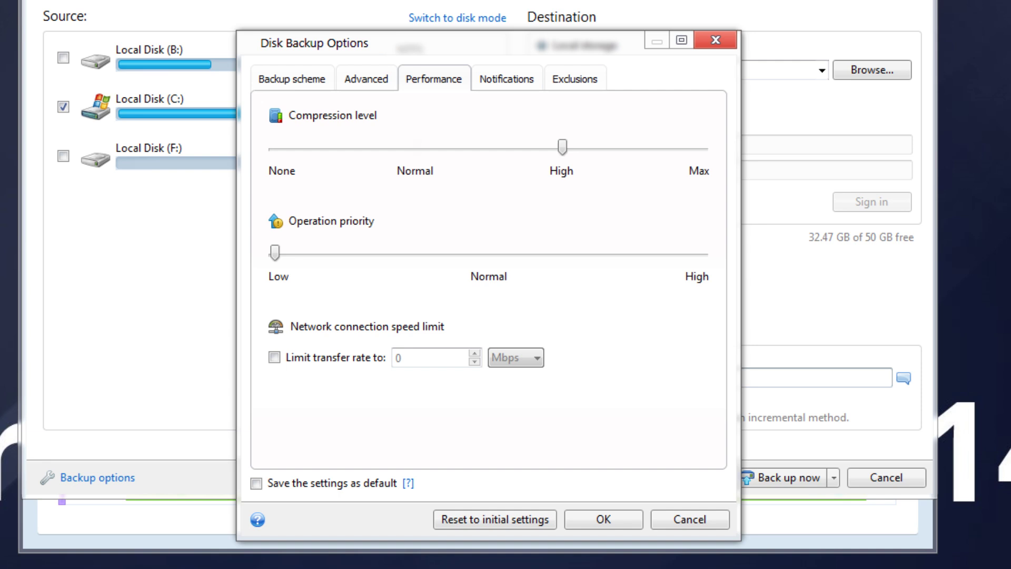
{"action": "left_click", "coordinate": [508, 80]}
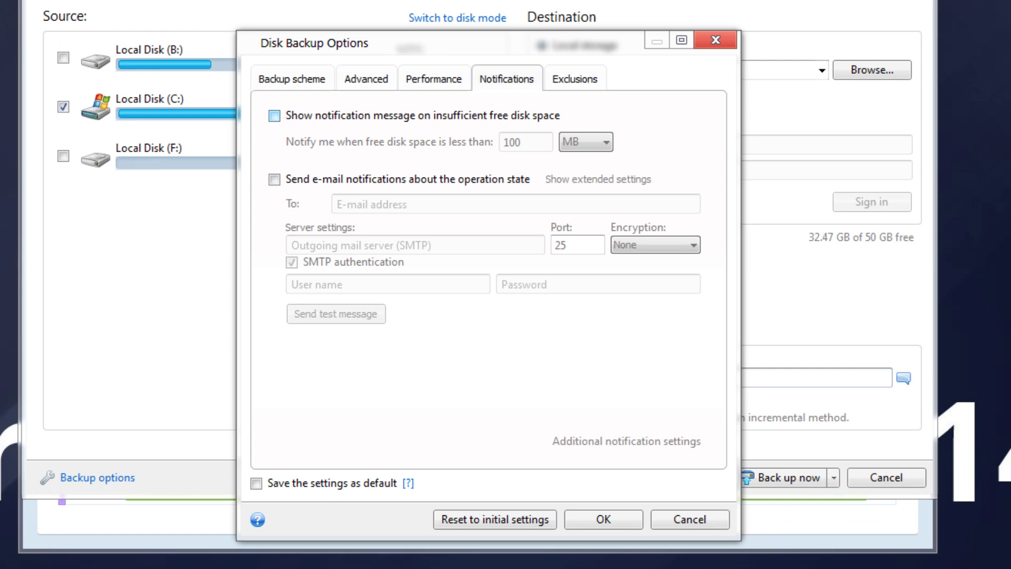
Enable operation-state e-mail notifications to the recipient's Gmail address via smtp.gmail.com.
{"action": "left_click", "coordinate": [274, 179]}
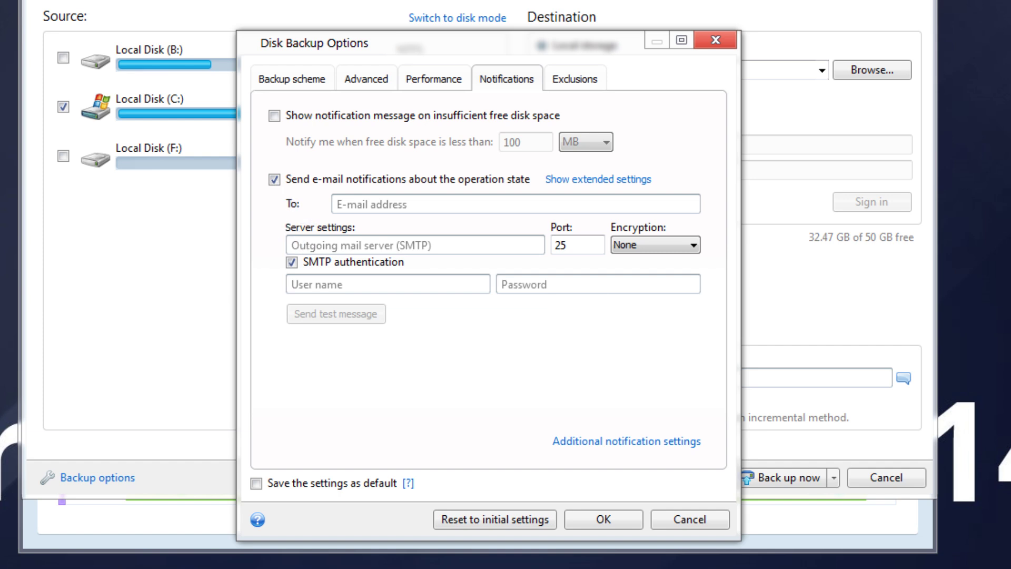
{"action": "left_click", "coordinate": [360, 207]}
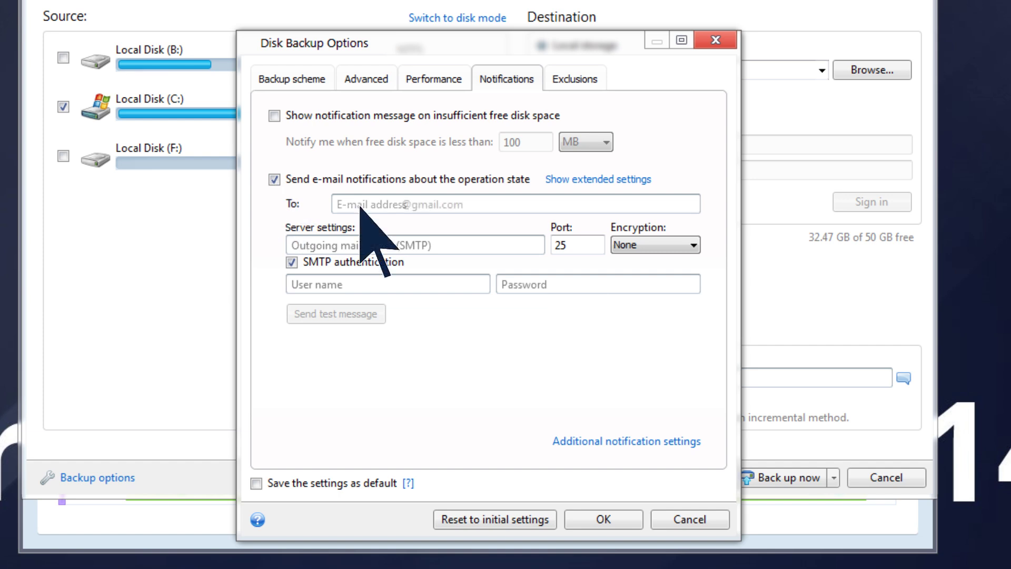
{"action": "left_click", "coordinate": [322, 246]}
{"action": "type", "text": "smtp.gmail.com"}
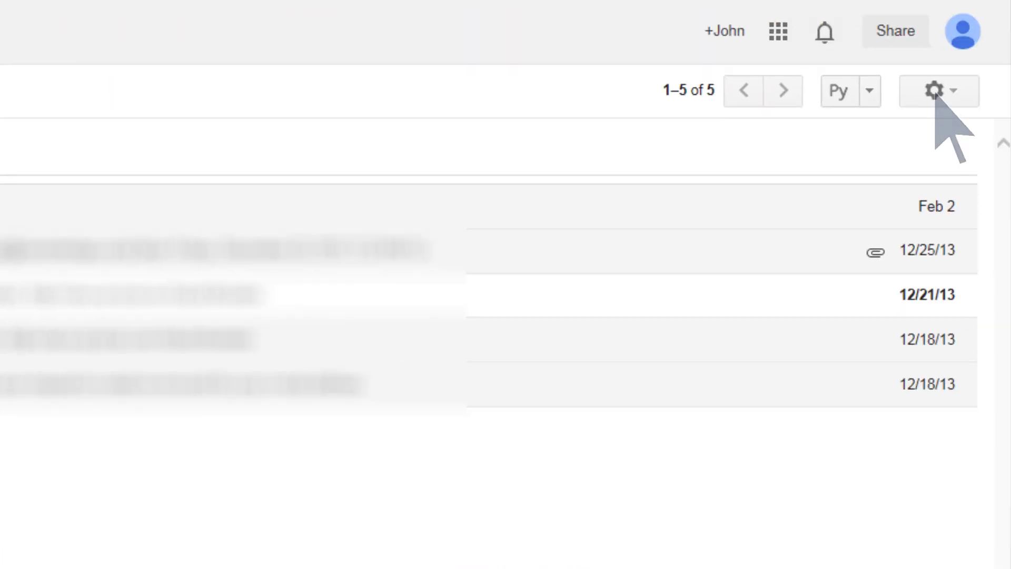
Find Gmail Help's other-client settings: smtp.gmail.com, port 587 for TLS, 465 for SSL.
{"action": "left_click", "coordinate": [936, 98]}
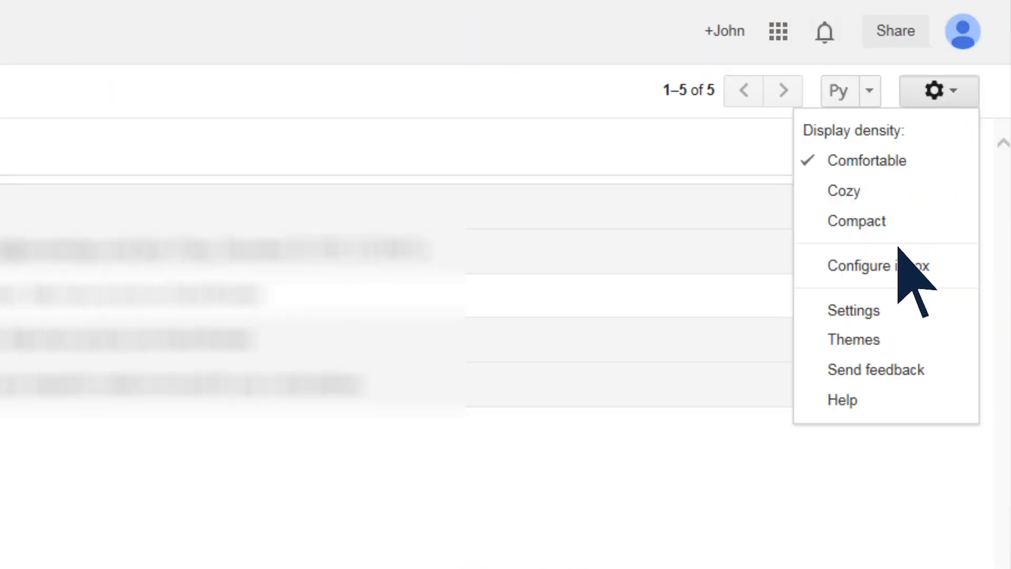
{"action": "left_click", "coordinate": [860, 402]}
{"action": "type", "text": "smtp settings"}
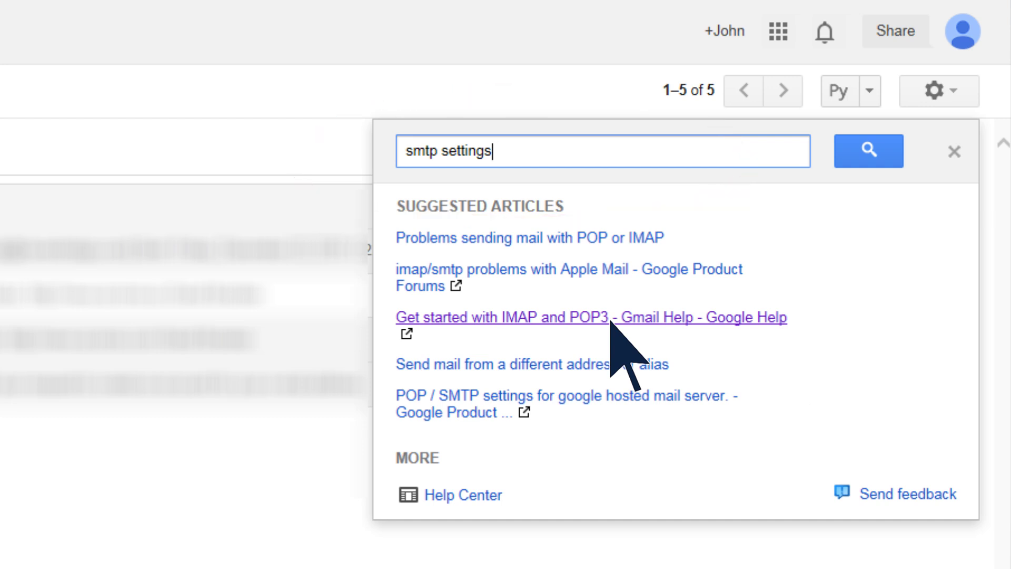
{"action": "left_click", "coordinate": [611, 318]}
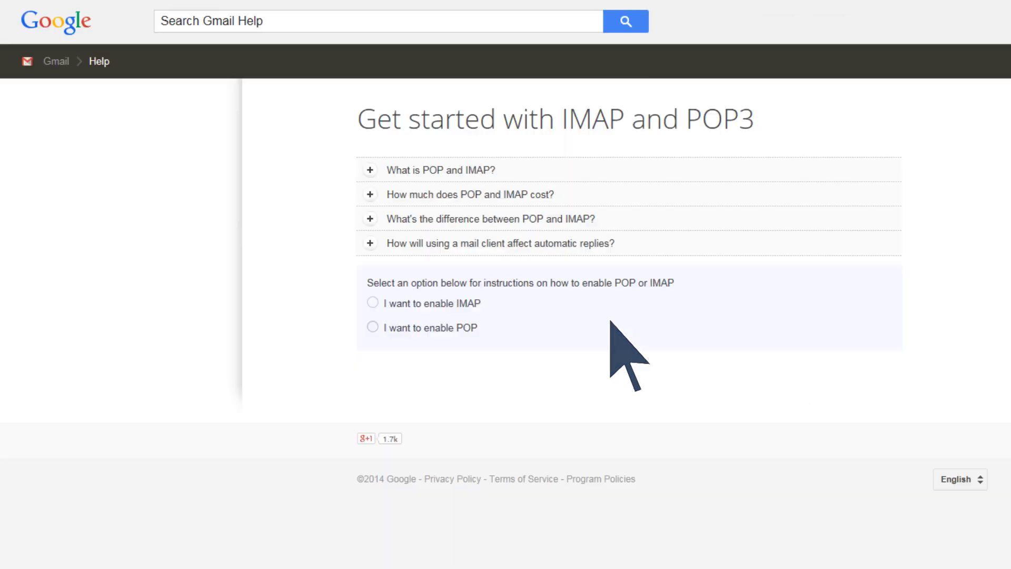
{"action": "left_click", "coordinate": [410, 327]}
{"action": "scroll", "coordinate": [413, 331], "scroll_direction": "down", "scroll_amount": 5}
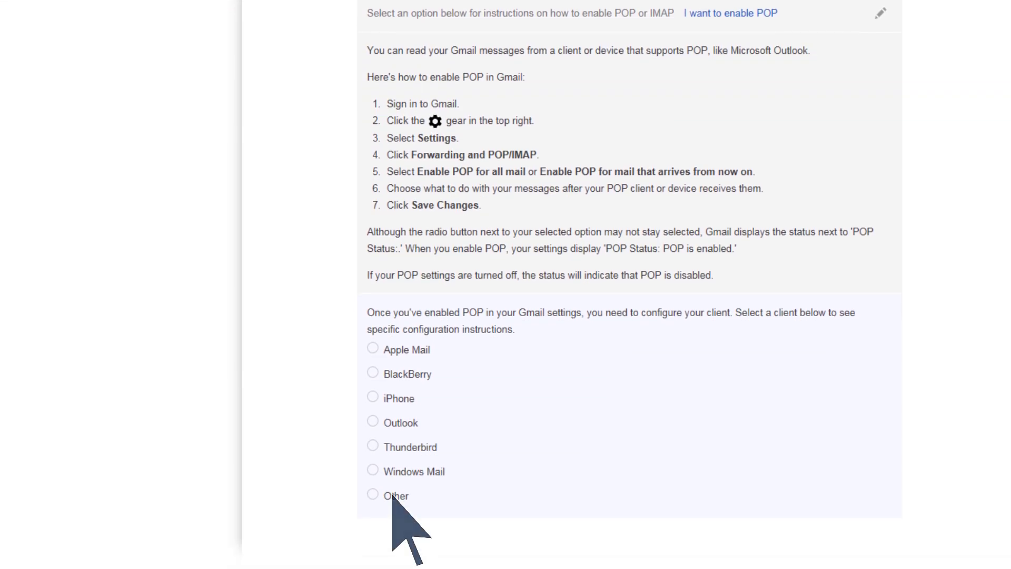
{"action": "left_click", "coordinate": [392, 494]}
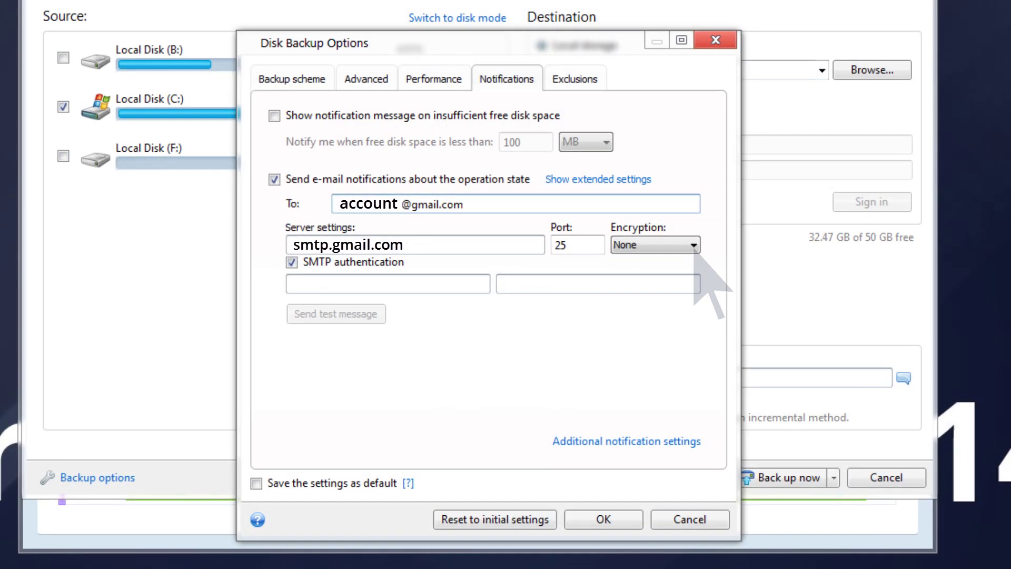
Use SSL encryption on port 465 and send a test notification e-mail.
{"action": "left_click", "coordinate": [694, 246]}
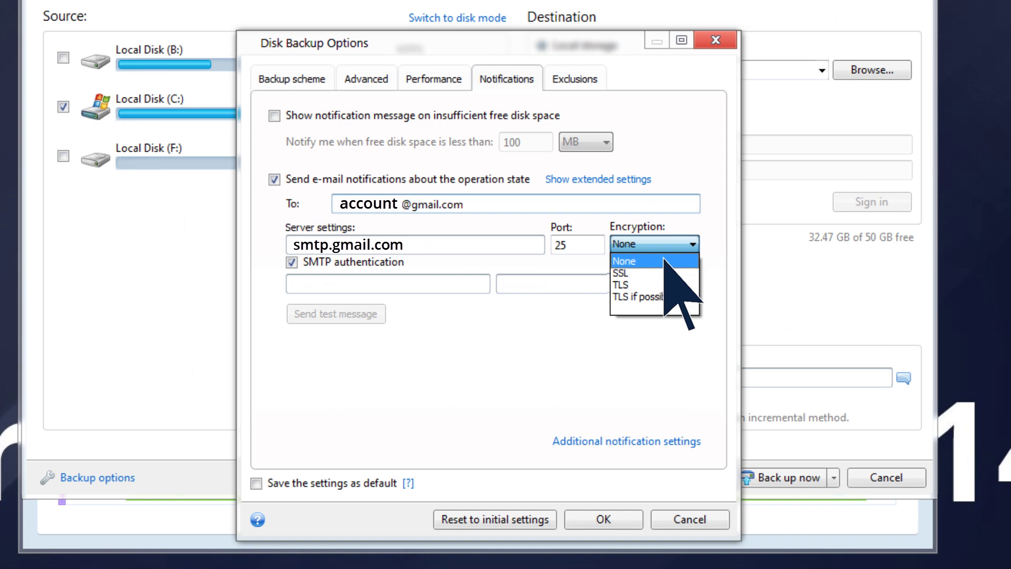
{"action": "left_click", "coordinate": [627, 273]}
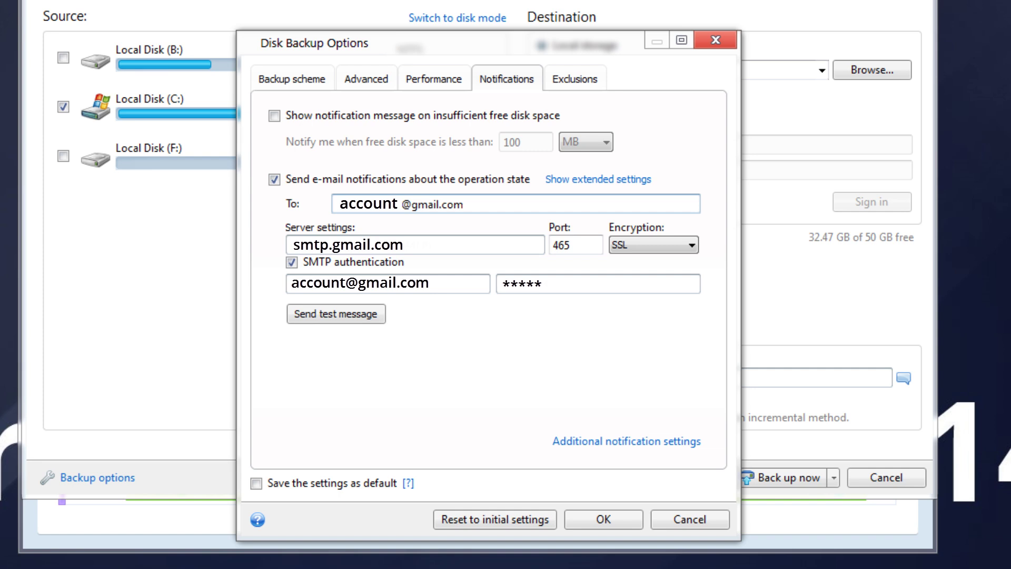
{"action": "left_click", "coordinate": [342, 314]}
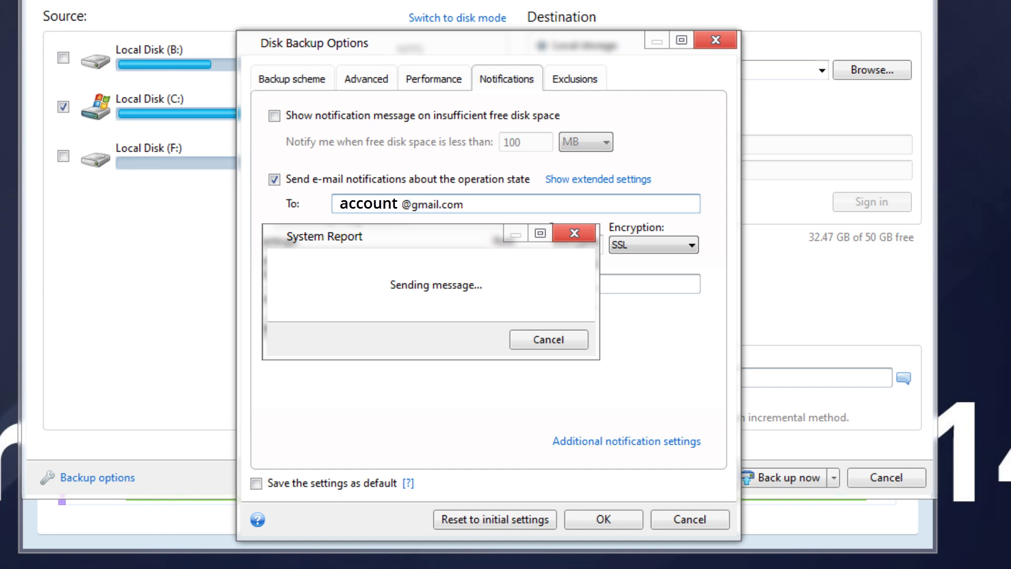